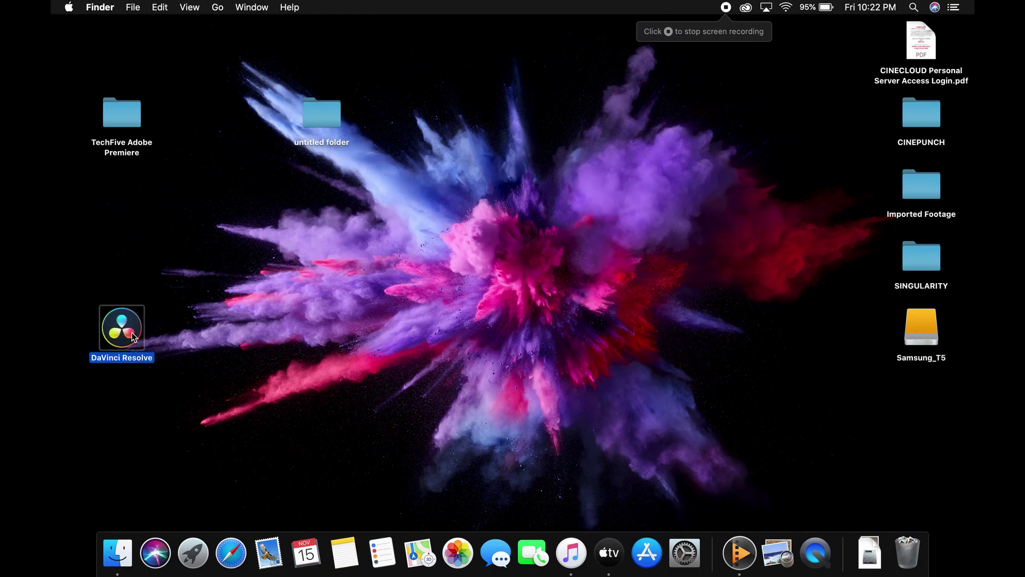
# Launch DaVinci Resolve from the desktop and open Untitled Project from the Project Manager.
pyautogui.doubleClick(133, 337)
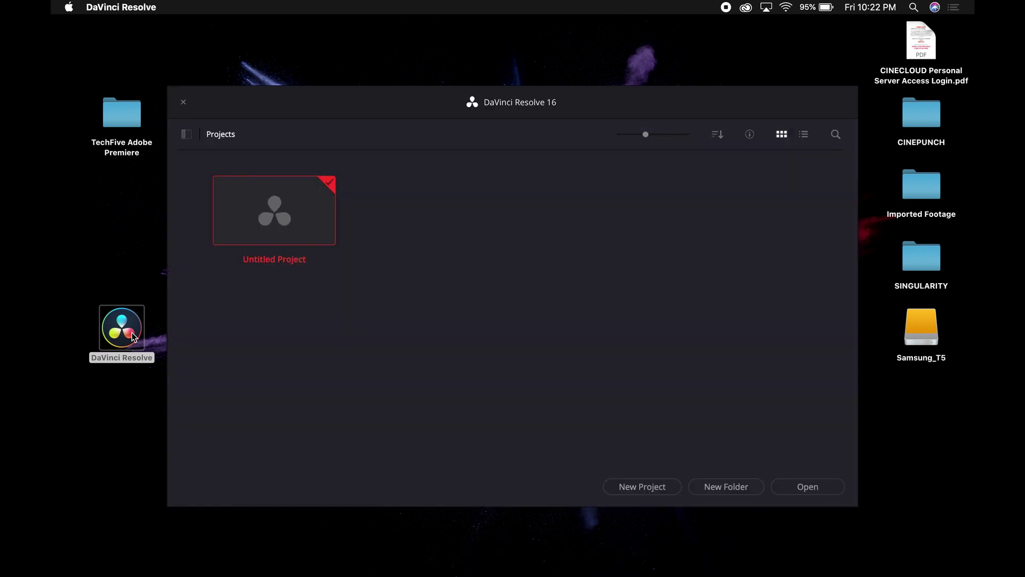
pyautogui.doubleClick(294, 224)
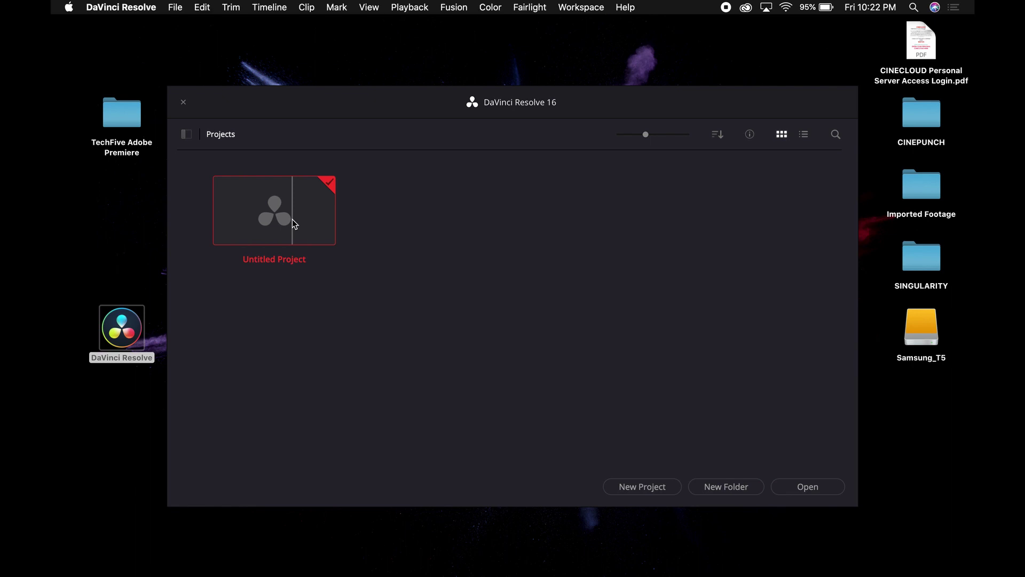
# Import C001.mov, C003.braw and C006.mov from Samsung_T5 via Import Media, then preview C006.
pyautogui.click(175, 8)
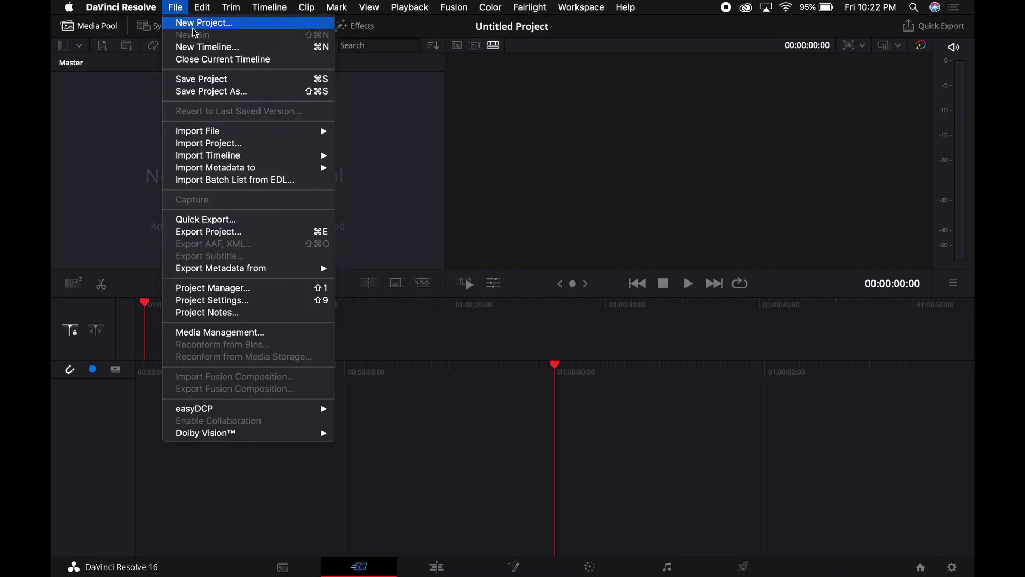
pyautogui.moveTo(212, 134)
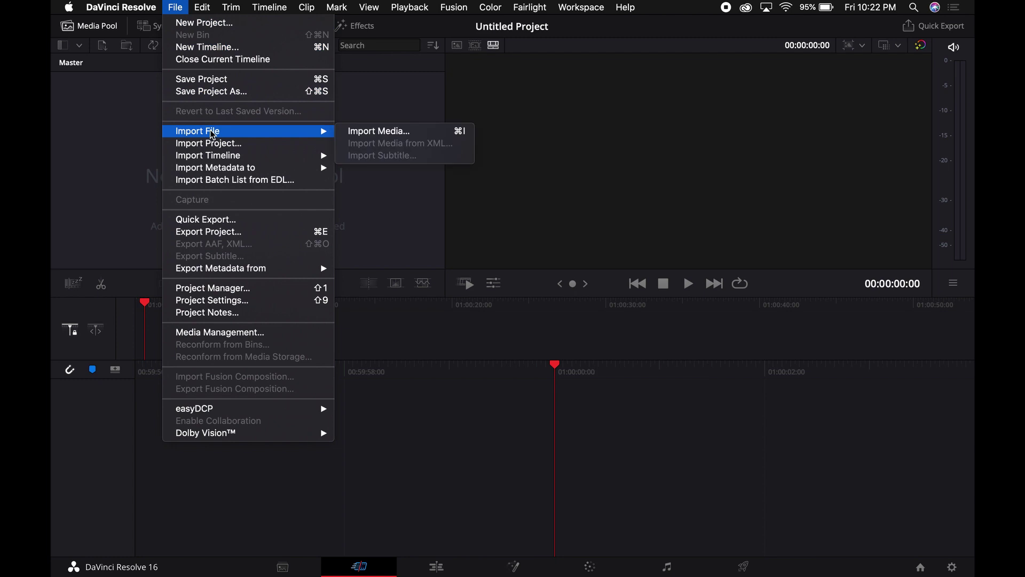
pyautogui.click(373, 134)
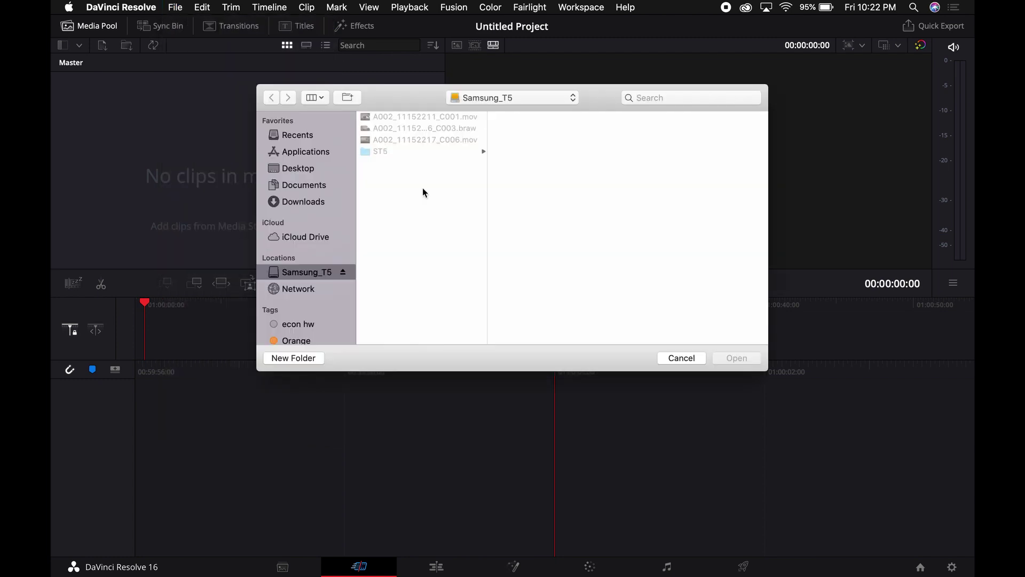
pyautogui.moveTo(427, 151); pyautogui.dragTo(176, 127)
pyautogui.keyDown('shift'); pyautogui.click(422, 116); pyautogui.keyUp('shift')
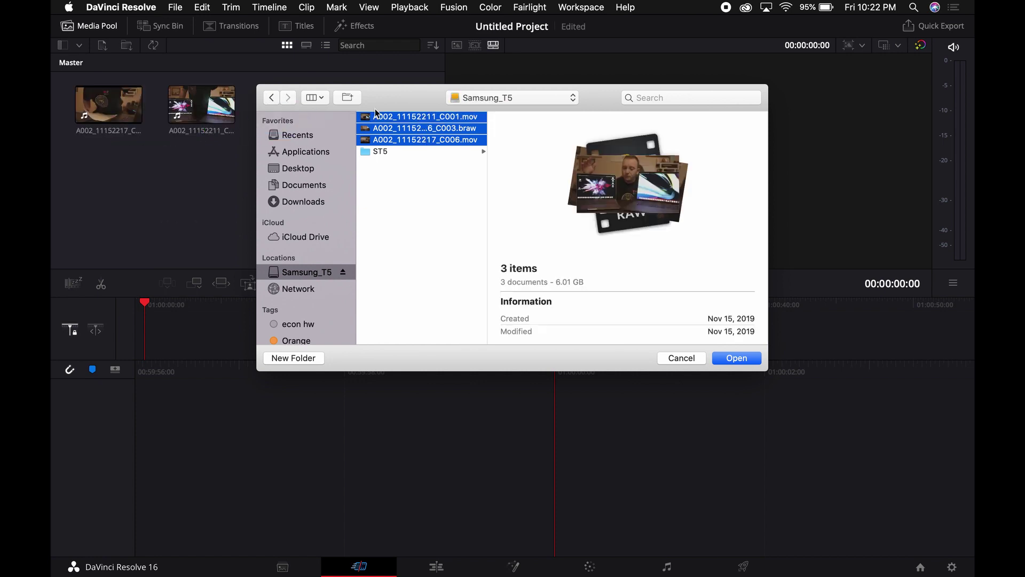
pyautogui.click(681, 358)
pyautogui.click(118, 121)
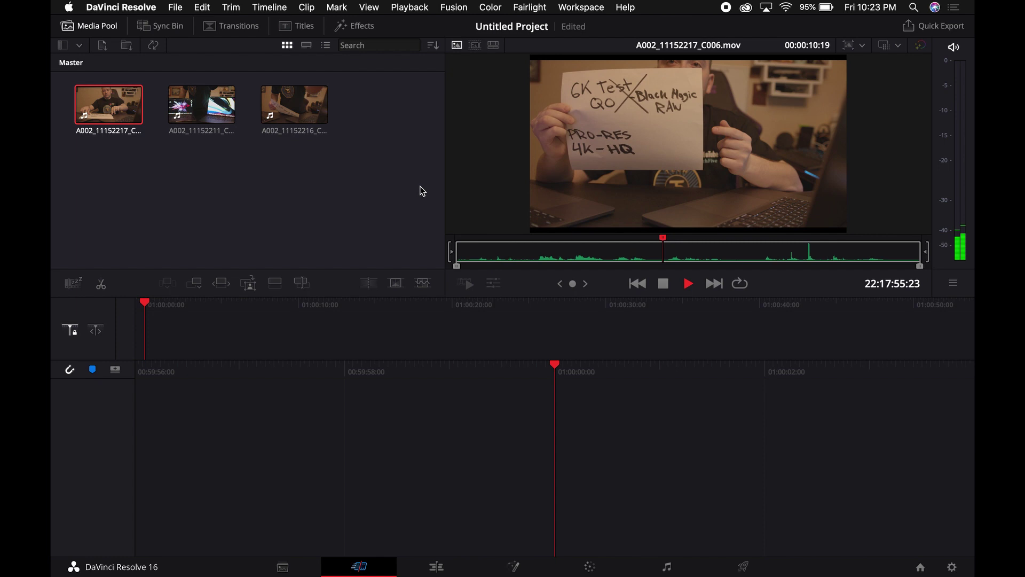
pyautogui.press('XF86AudioRaiseVolume')
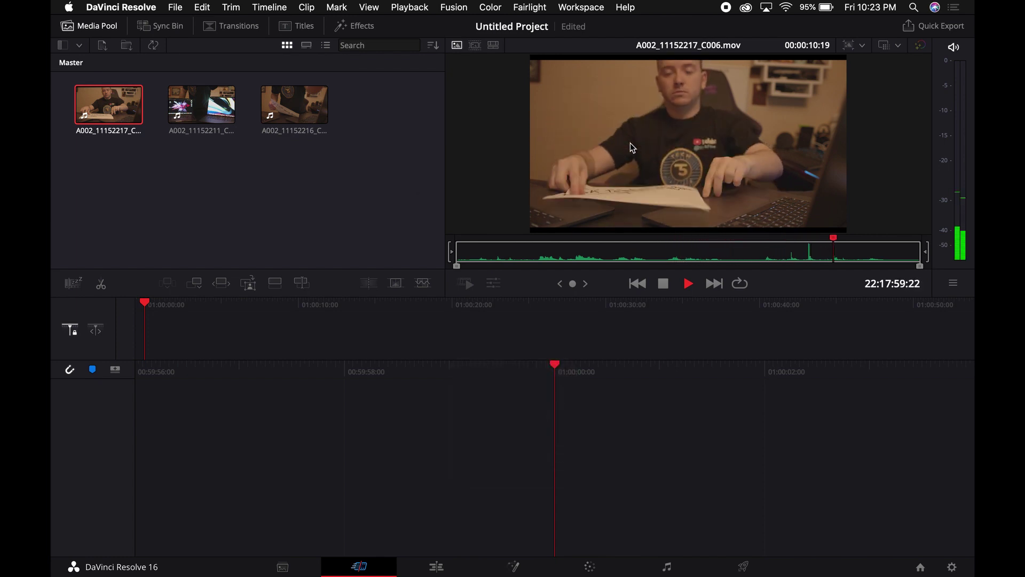
pyautogui.click(277, 111)
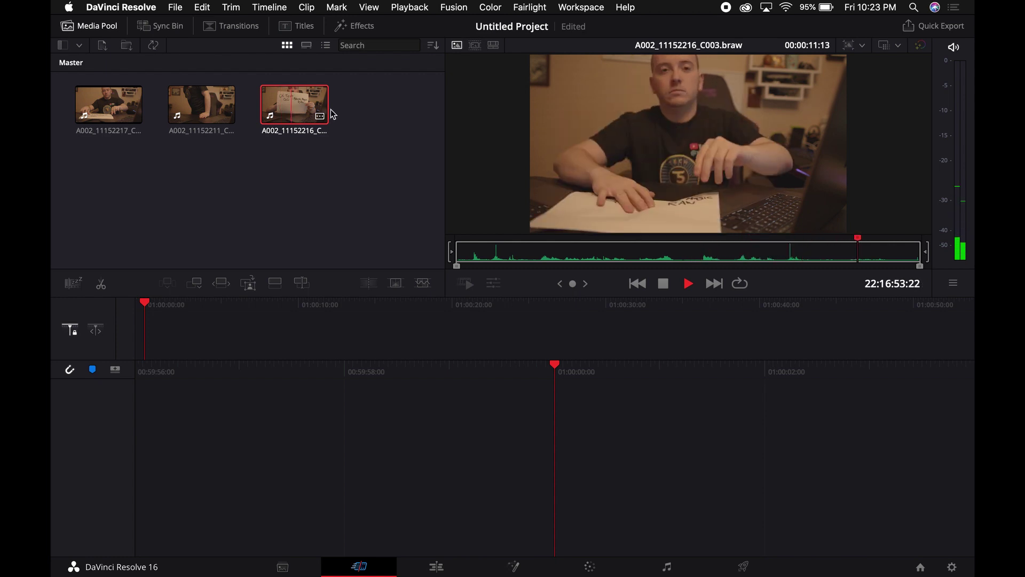
pyautogui.click(205, 117)
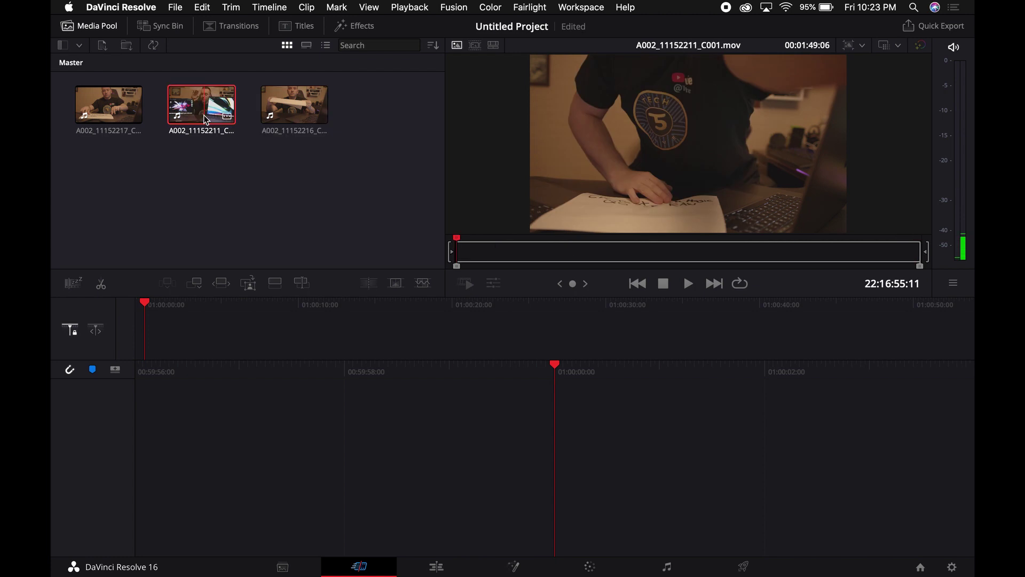
pyautogui.click(131, 120)
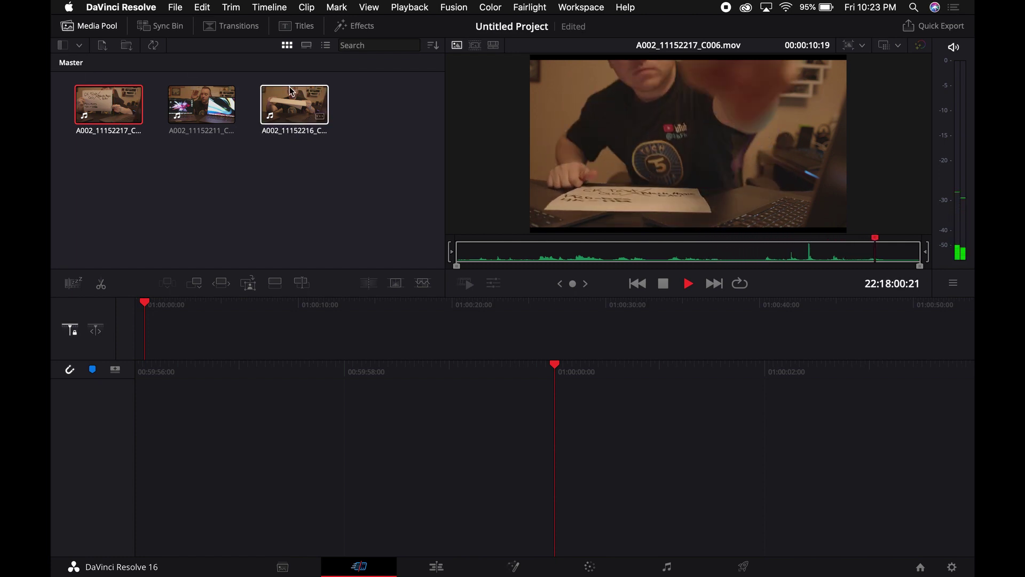
# Place C003.braw on the new Timeline 1 and play it back.
pyautogui.moveTo(294, 104); pyautogui.dragTo(590, 456)
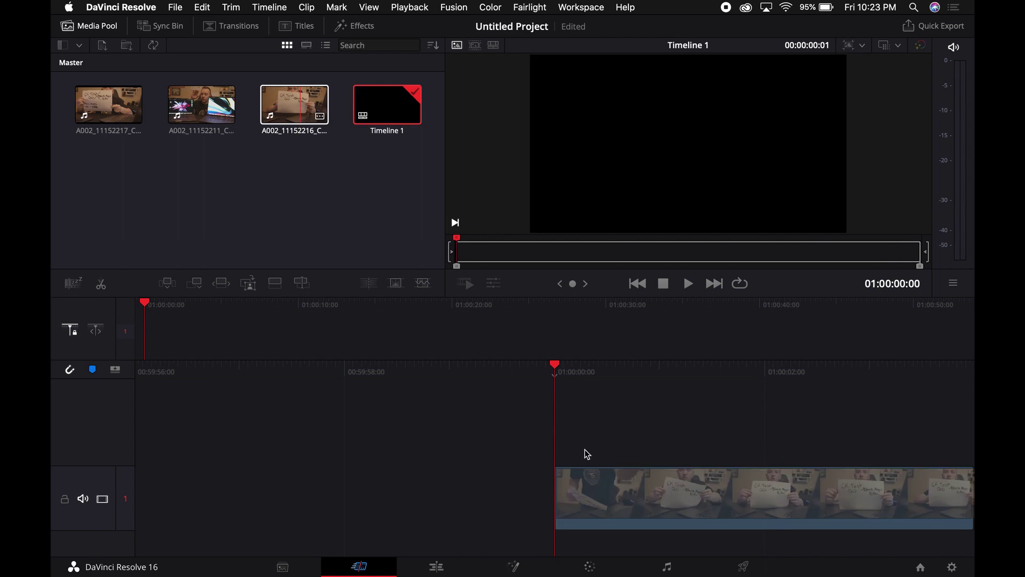
pyautogui.press('space')
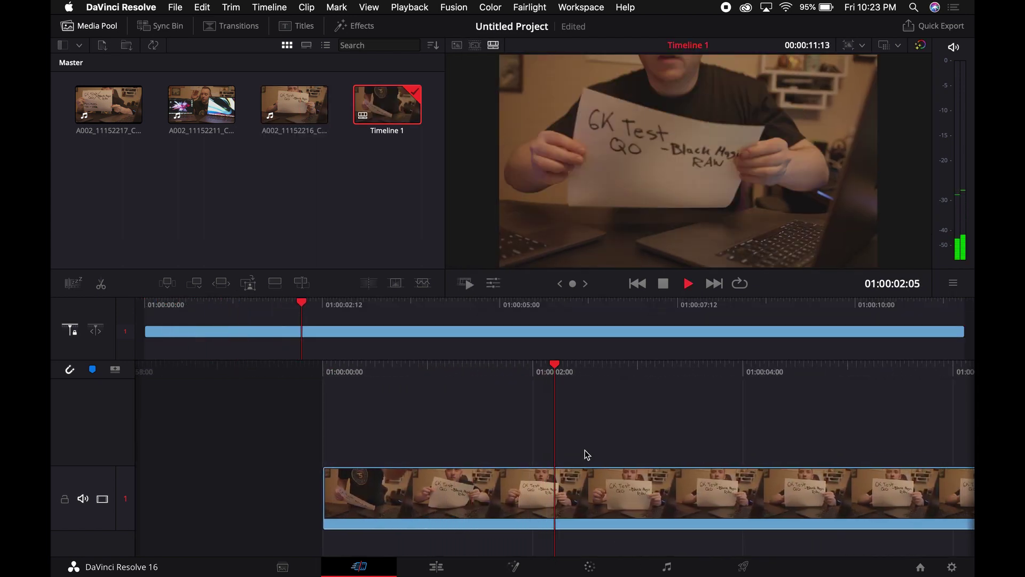
pyautogui.press('space')
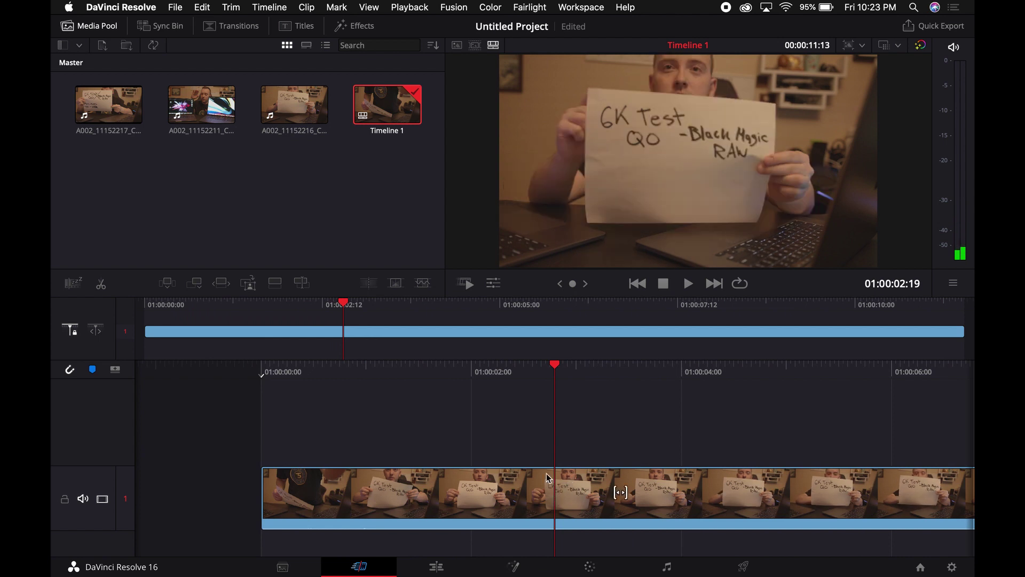
pyautogui.click(619, 492)
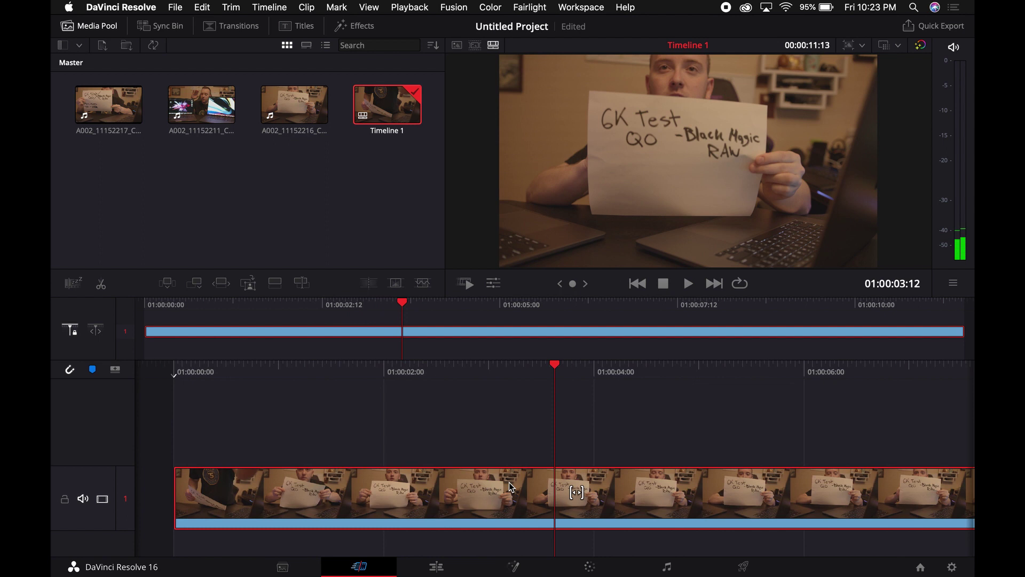
pyautogui.press('End')
# Append C006.mov after the RAW clip and play the timeline again from the start.
pyautogui.moveTo(114, 109); pyautogui.dragTo(587, 487)
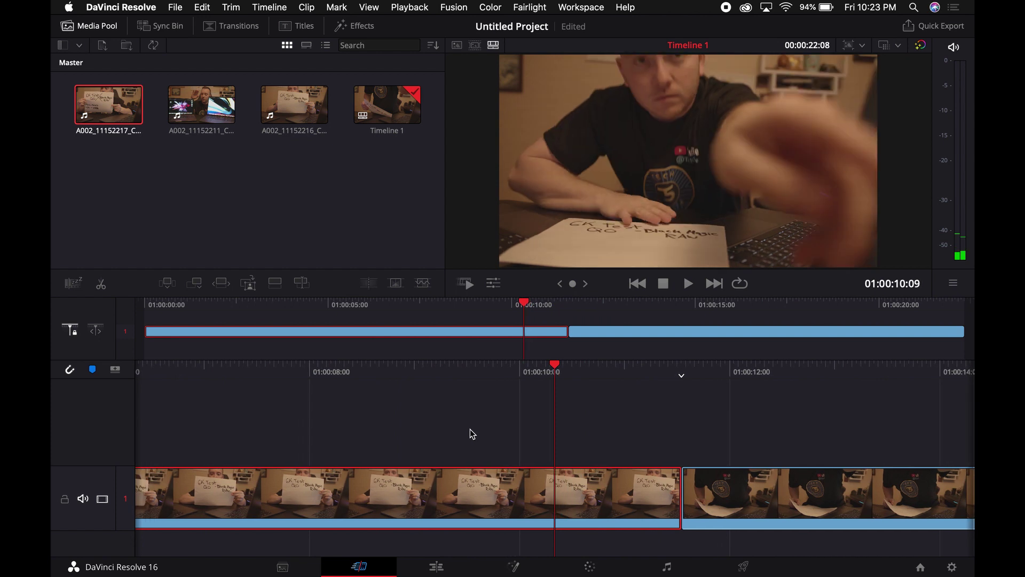
pyautogui.press('space')
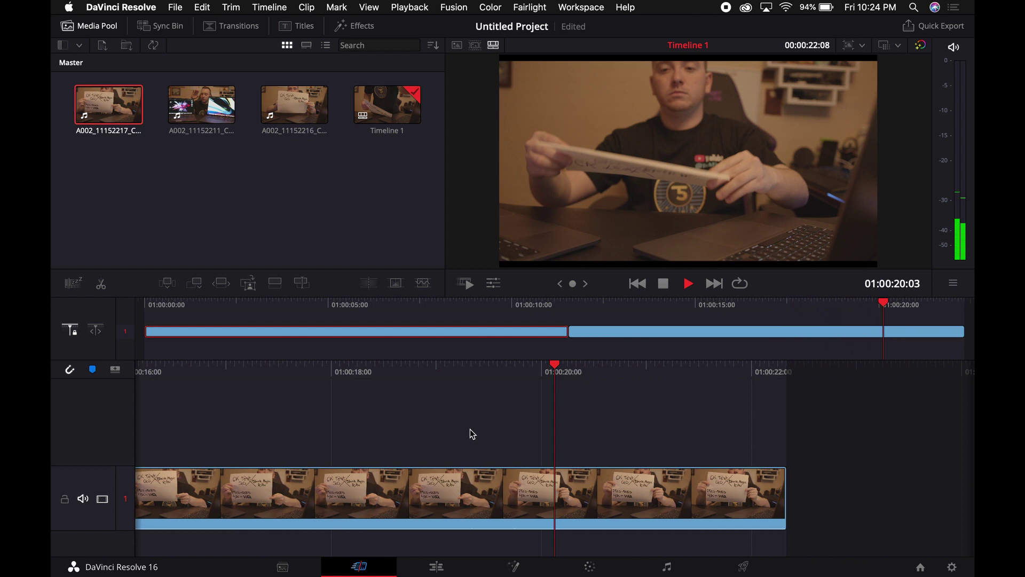
pyautogui.press('space')
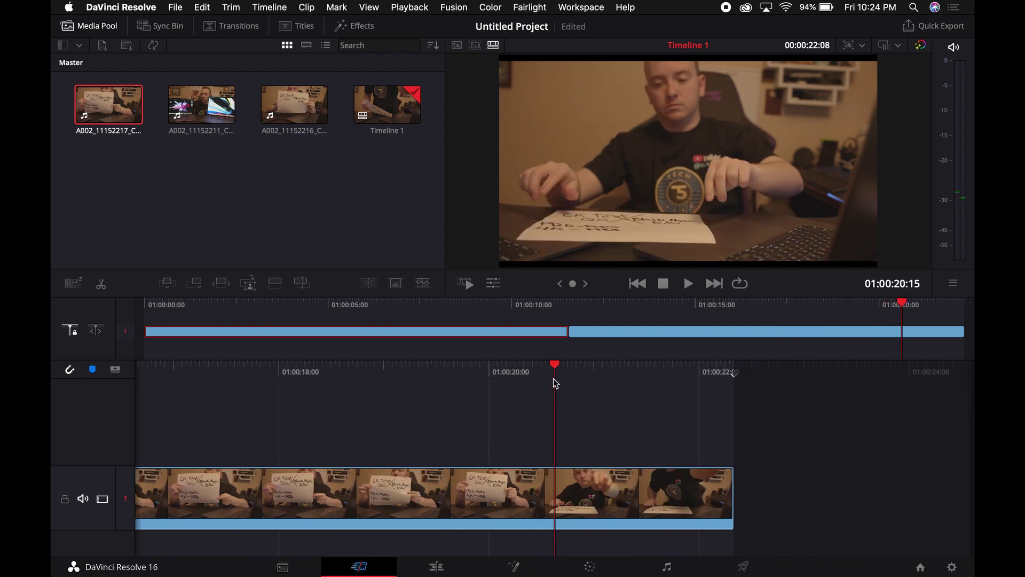
pyautogui.moveTo(733, 373); pyautogui.dragTo(969, 502)
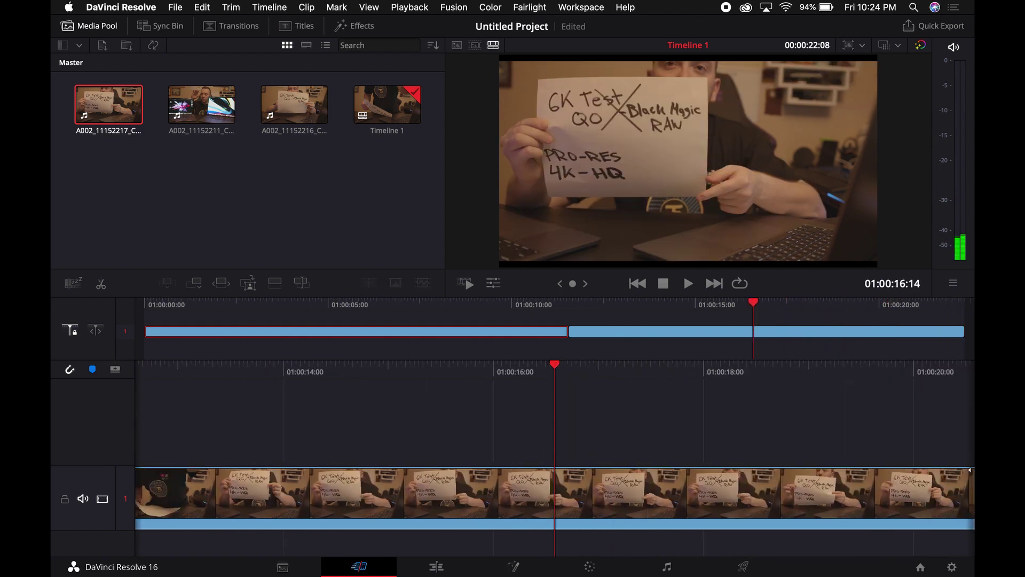
pyautogui.press('Home')
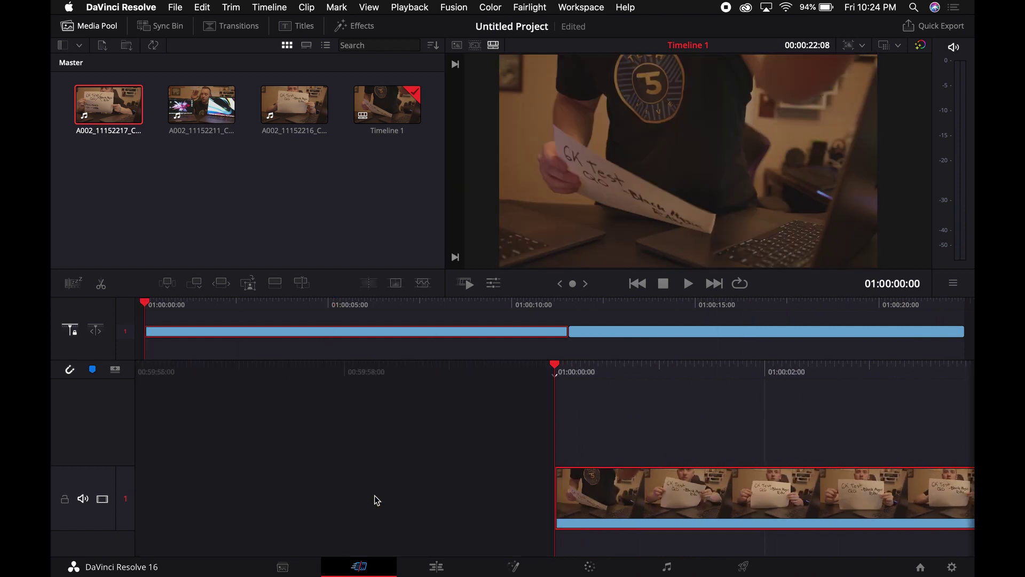
pyautogui.press('space')
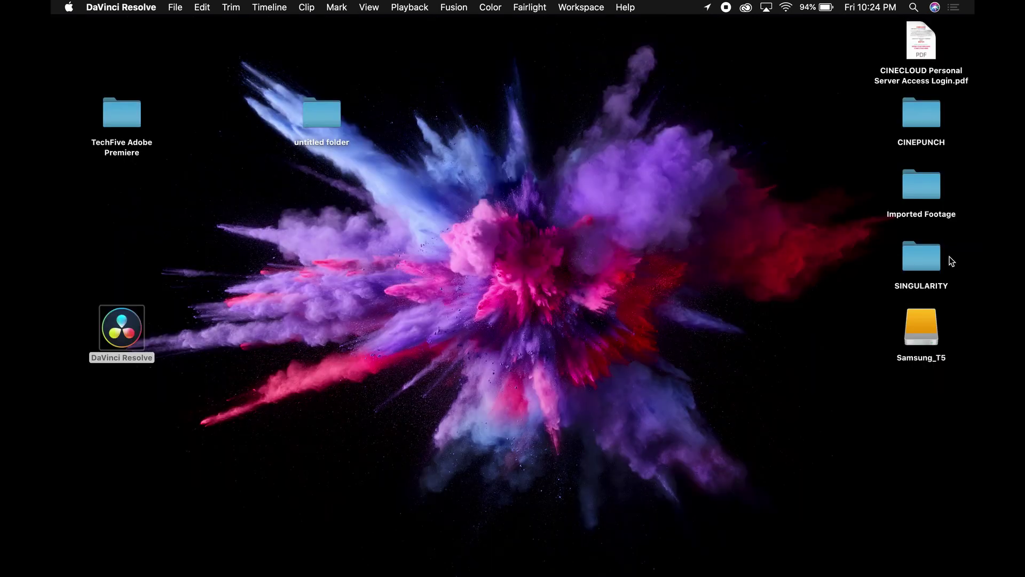
# On Samsung_T5, inspect C003.braw's Get Info window, including More Info and Open with.
pyautogui.doubleClick(934, 326)
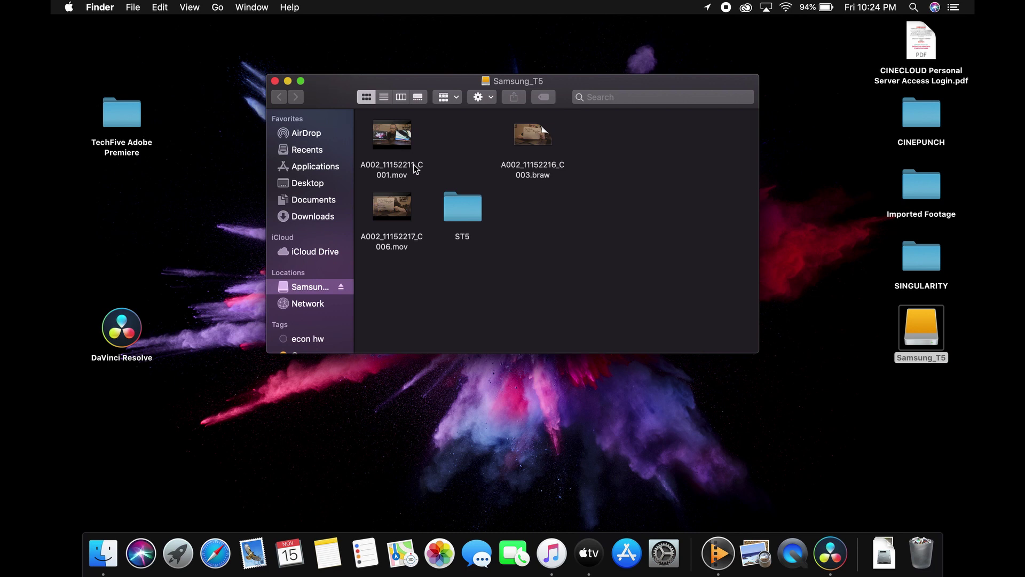
pyautogui.click(529, 138)
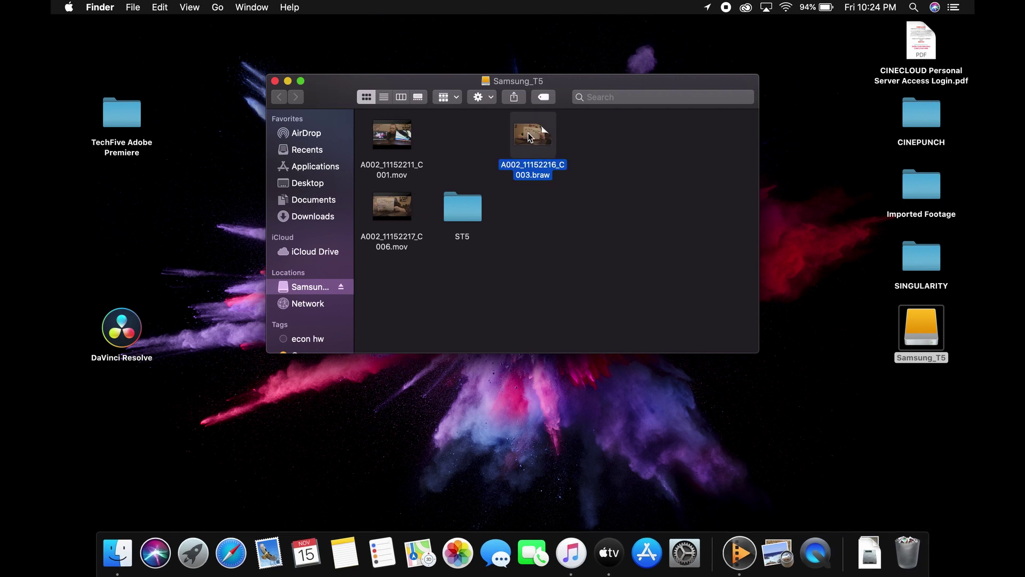
pyautogui.rightClick(528, 137)
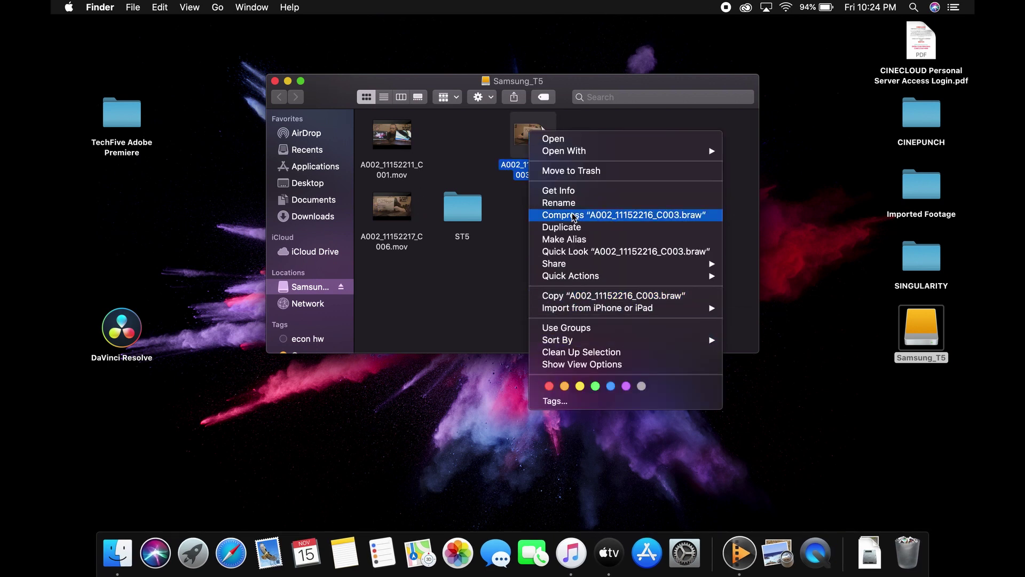
pyautogui.click(549, 190)
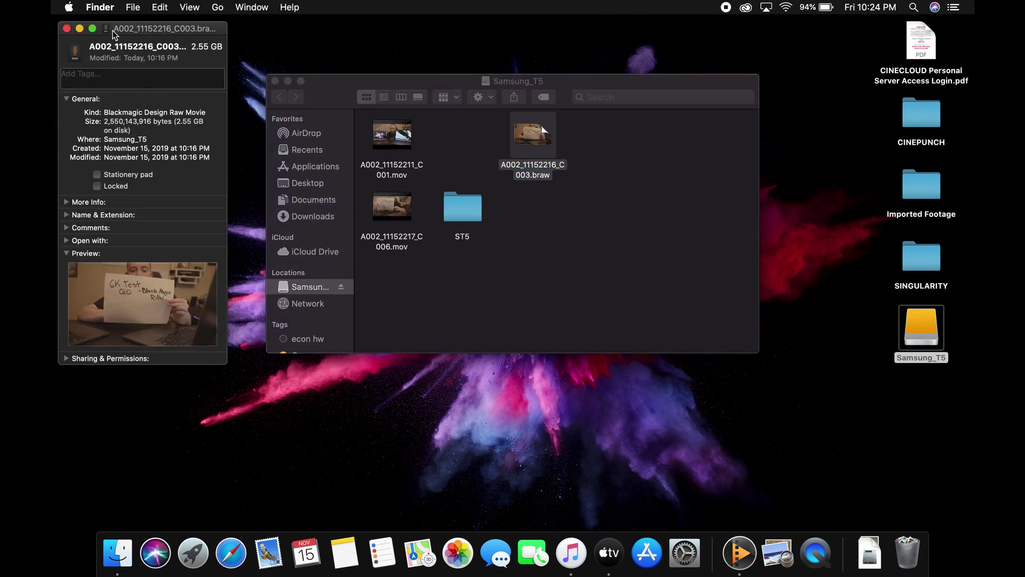
pyautogui.moveTo(113, 33); pyautogui.dragTo(418, 101)
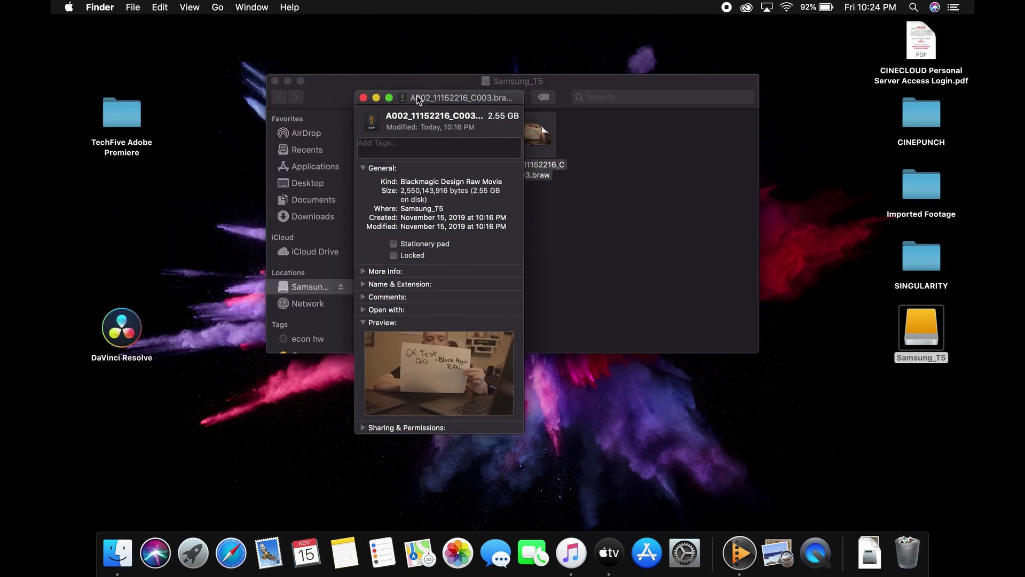
pyautogui.click(388, 98)
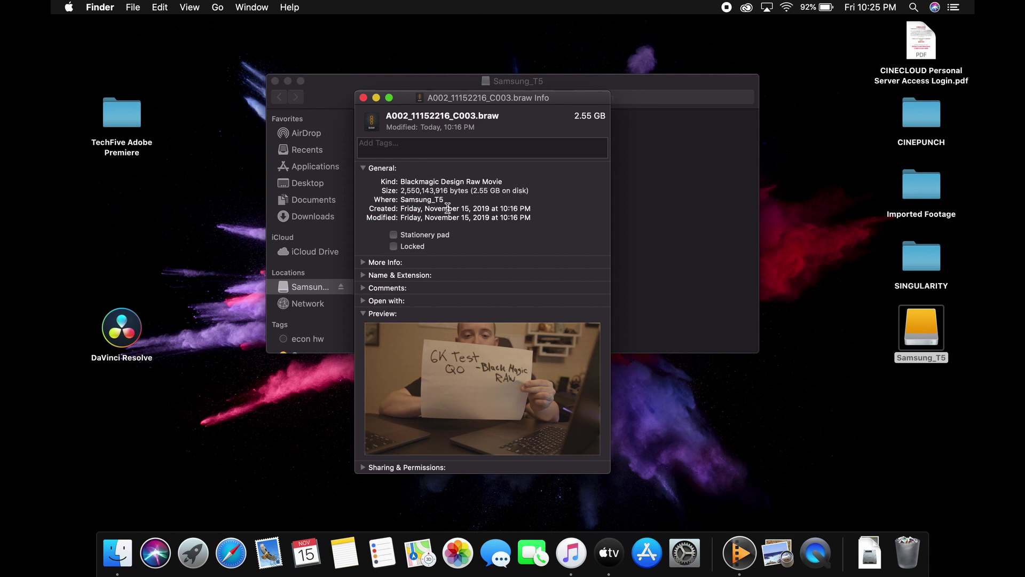
pyautogui.click(363, 262)
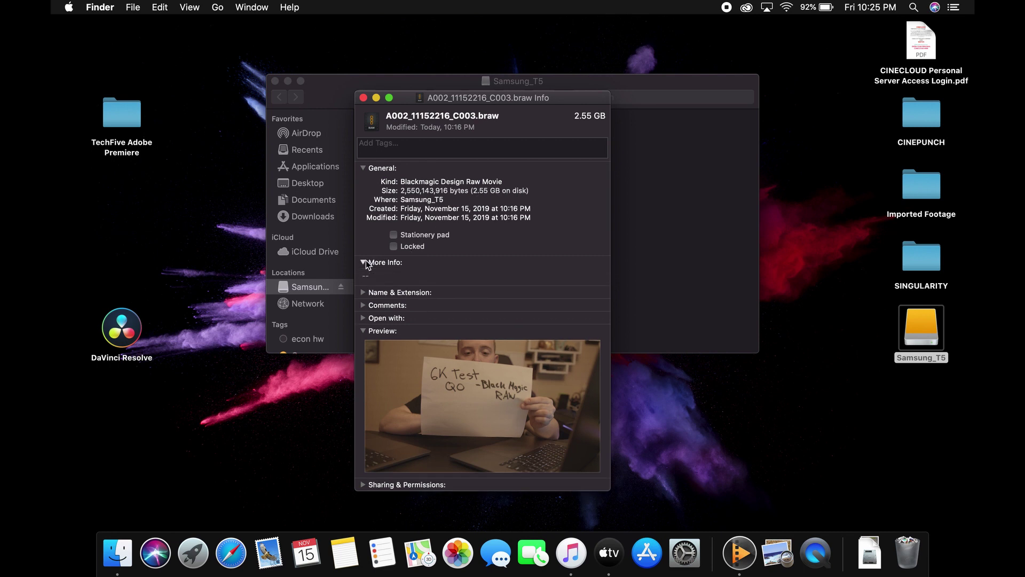
pyautogui.click(364, 262)
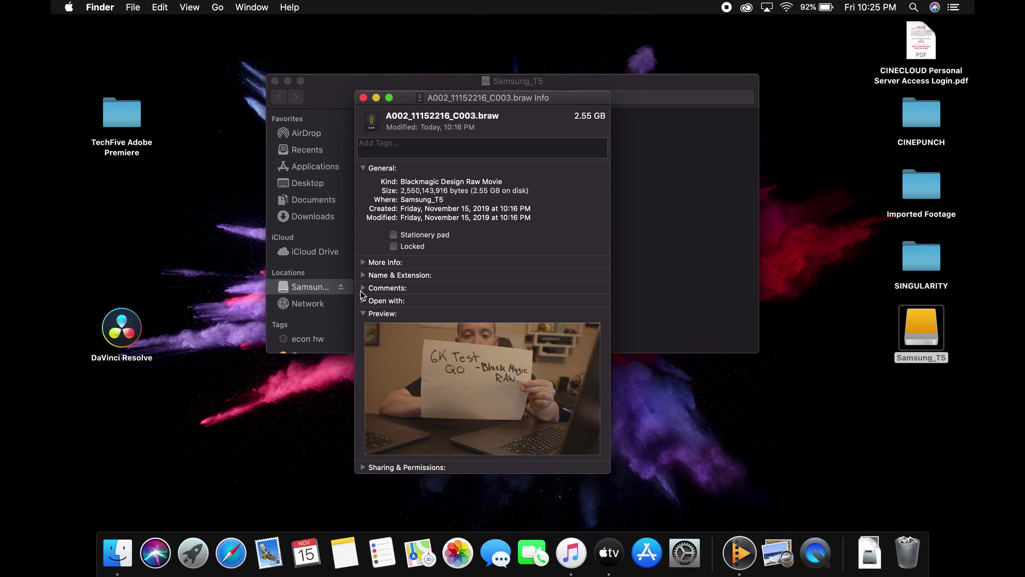
pyautogui.click(363, 301)
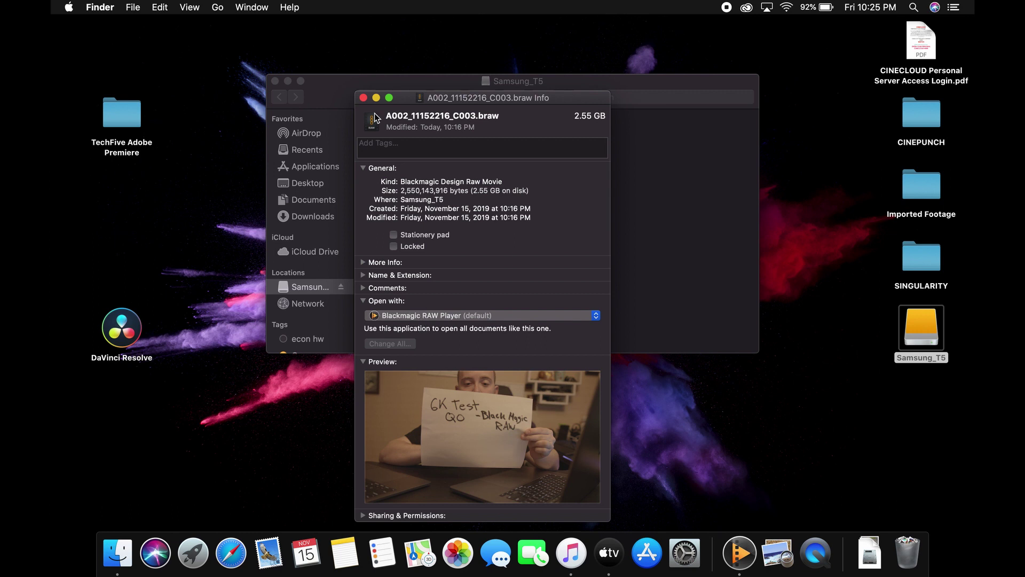
pyautogui.click(363, 98)
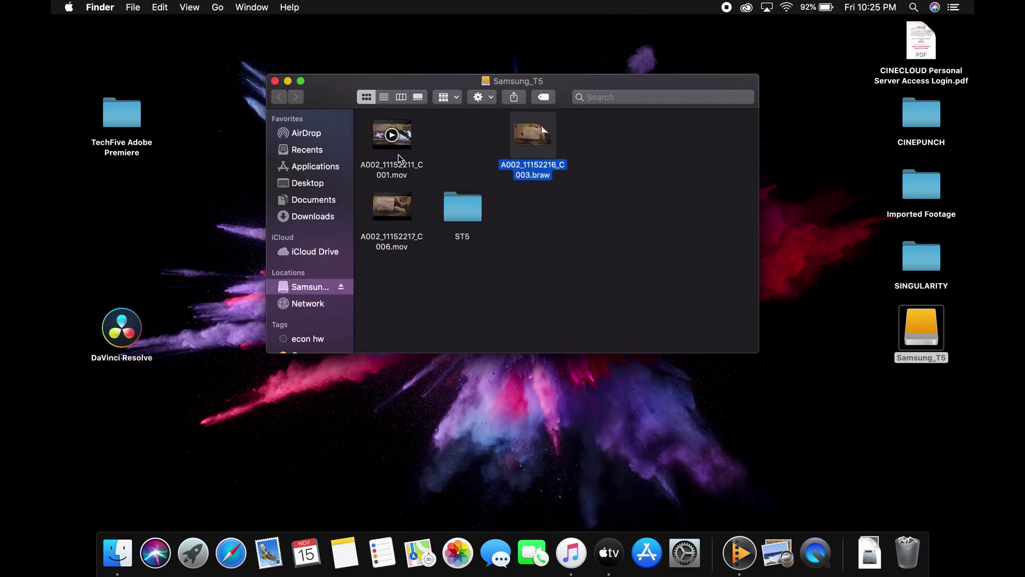
# Check C006.mov's Get Info details, showing its 1.02 GB size, then close the window.
pyautogui.rightClick(405, 223)
pyautogui.click(435, 278)
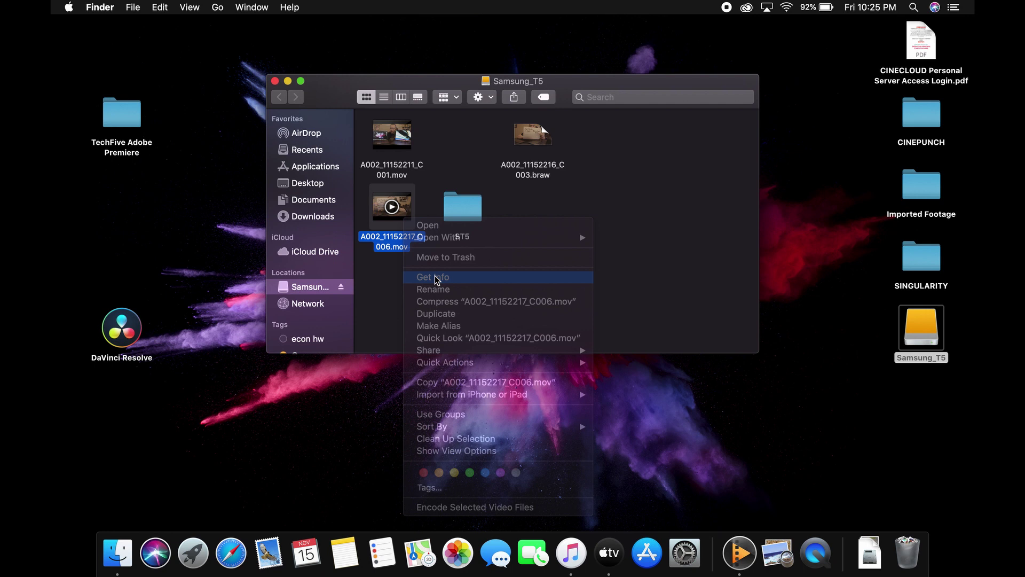
pyautogui.click(92, 27)
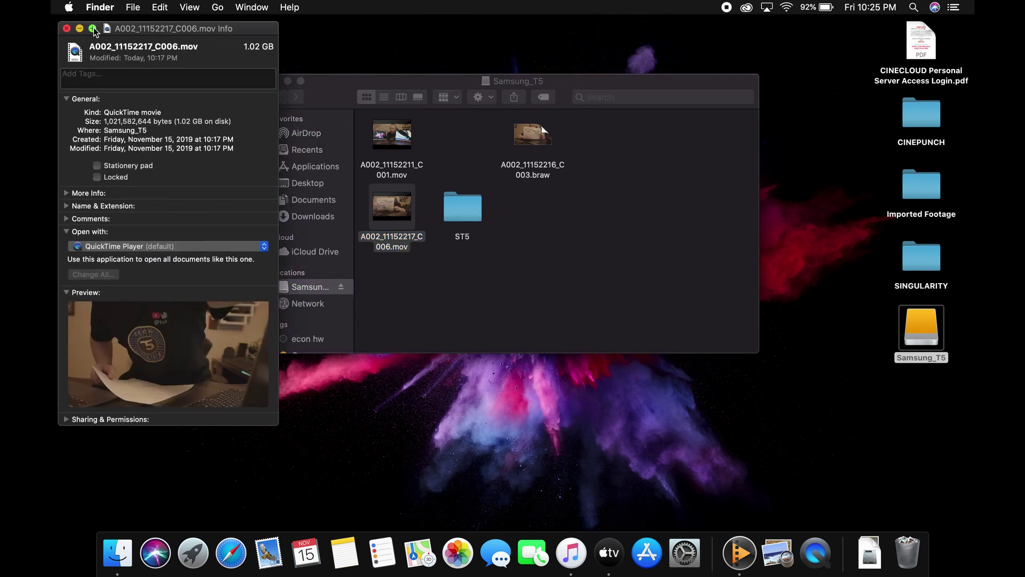
pyautogui.moveTo(142, 29); pyautogui.dragTo(451, 67)
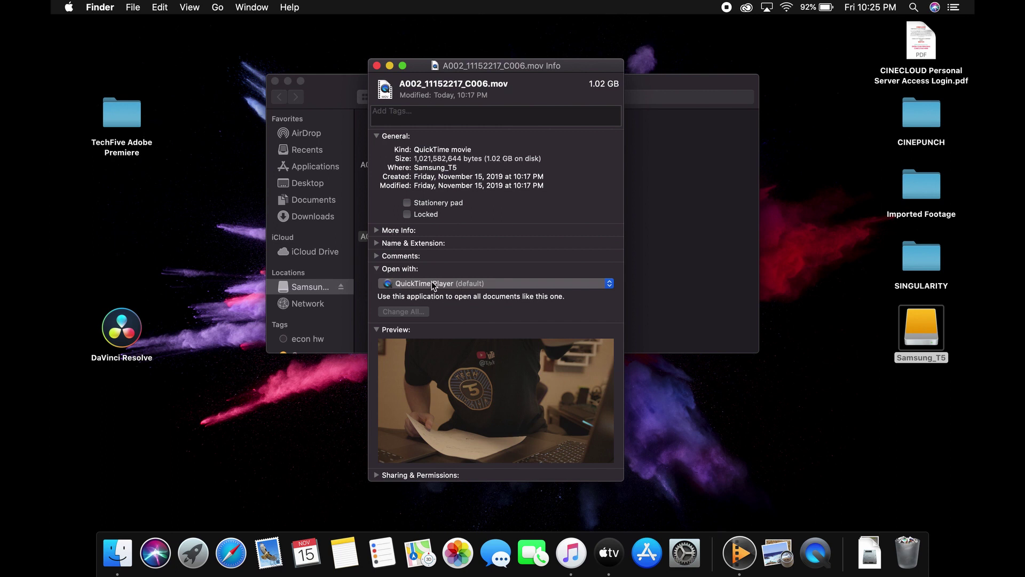
pyautogui.click(377, 66)
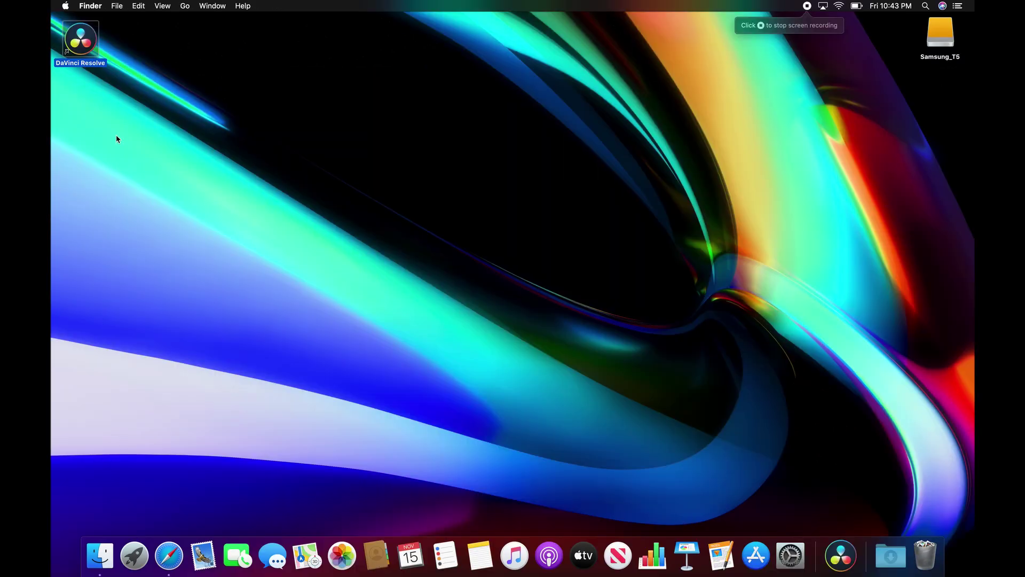
# Relaunch DaVinci Resolve from its desktop icon into an empty Untitled Project.
pyautogui.doubleClick(95, 53)
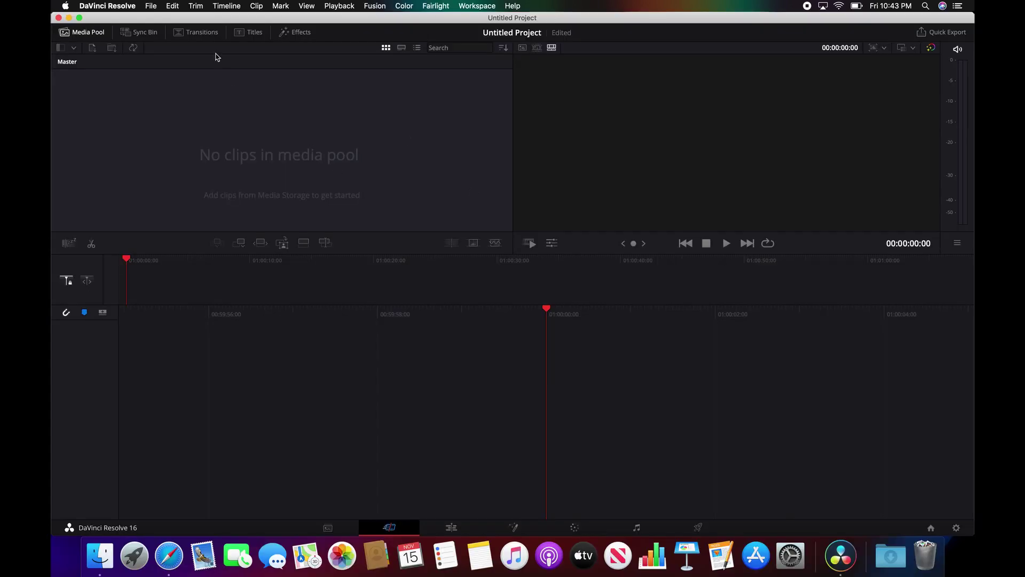
# Import the three Samsung_T5 clips into the Media Pool through Import Media and select the first.
pyautogui.click(153, 7)
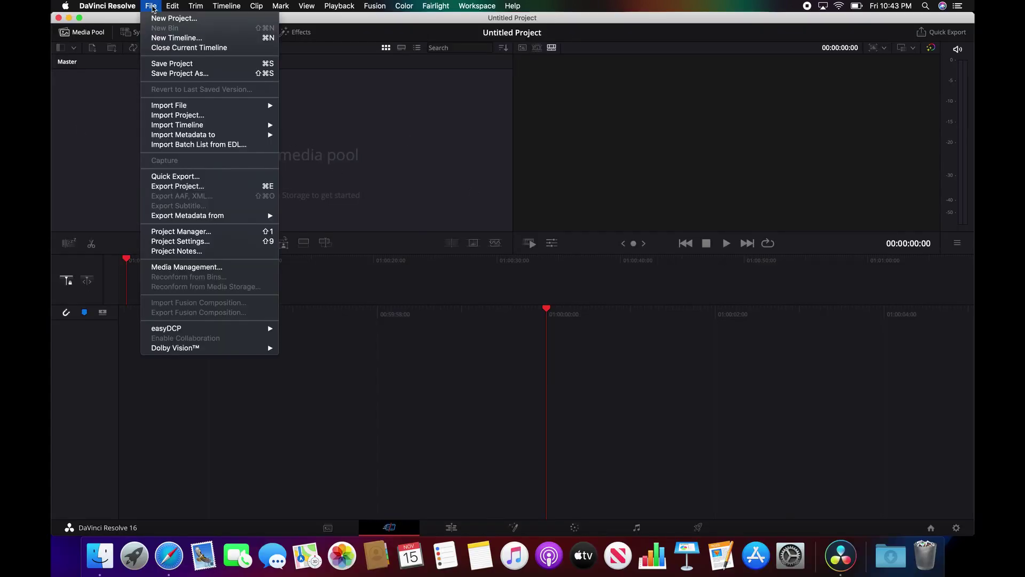
pyautogui.moveTo(185, 109)
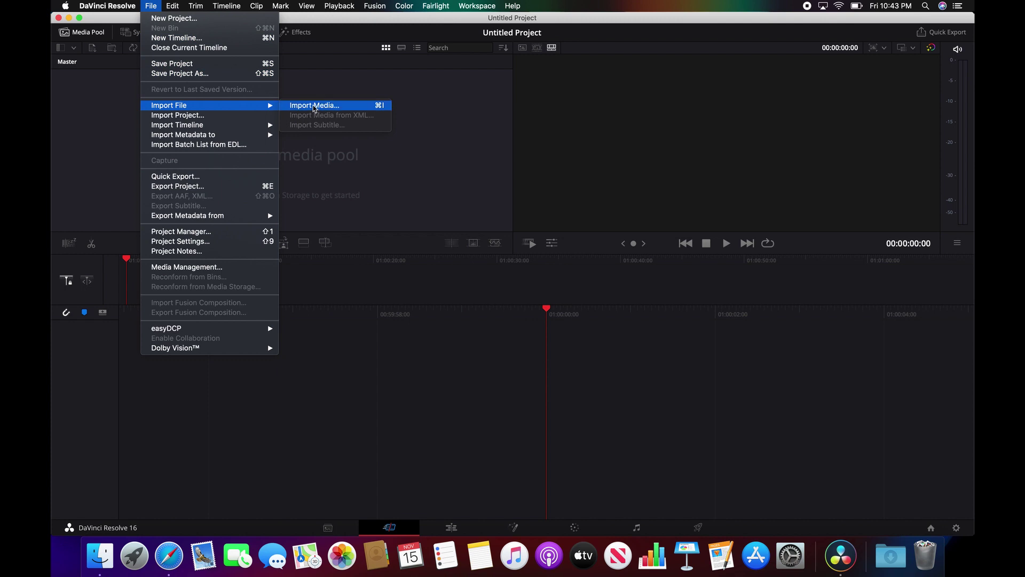
pyautogui.click(318, 105)
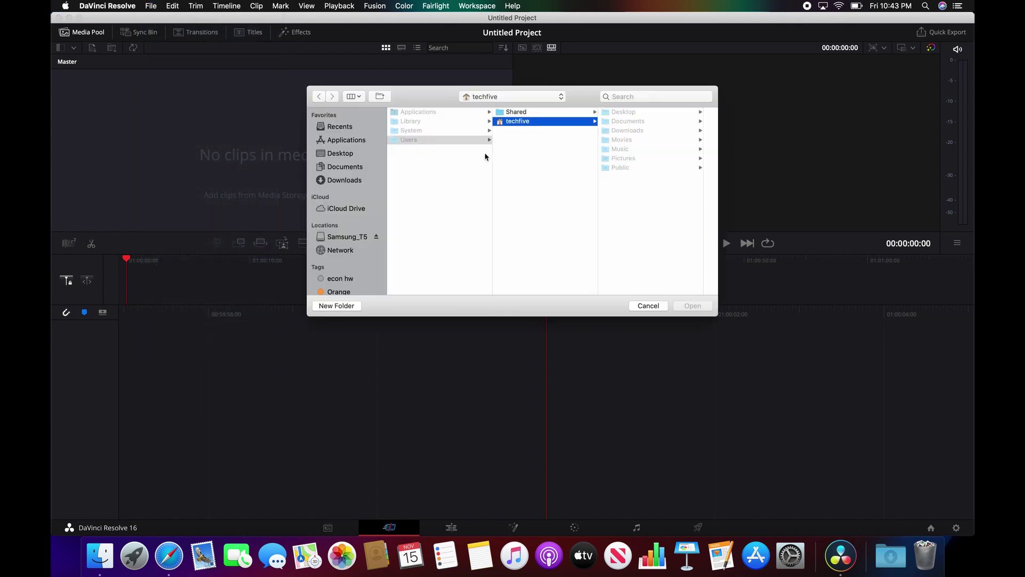
pyautogui.click(337, 236)
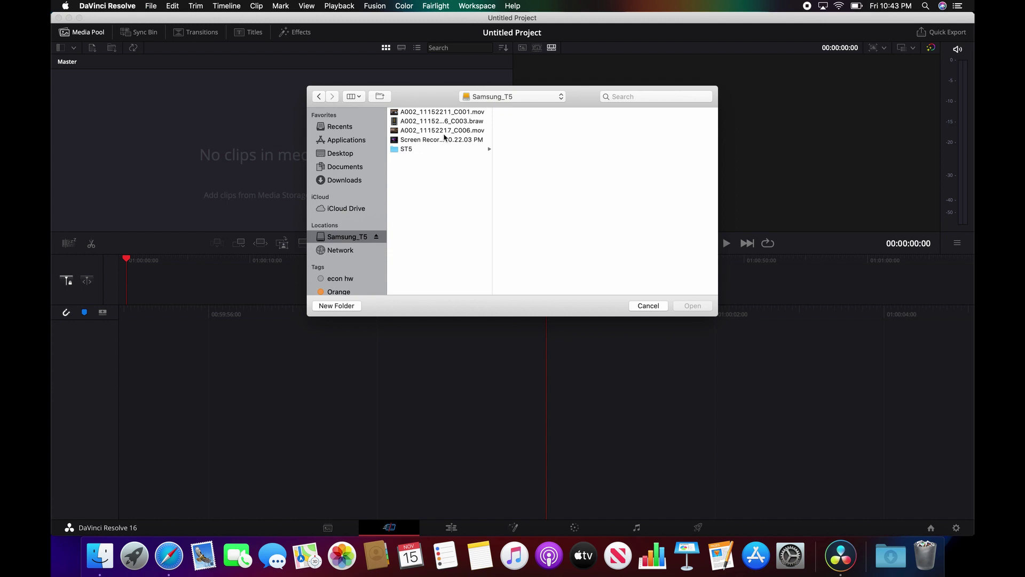
pyautogui.moveTo(444, 133); pyautogui.dragTo(187, 115)
pyautogui.click(661, 309)
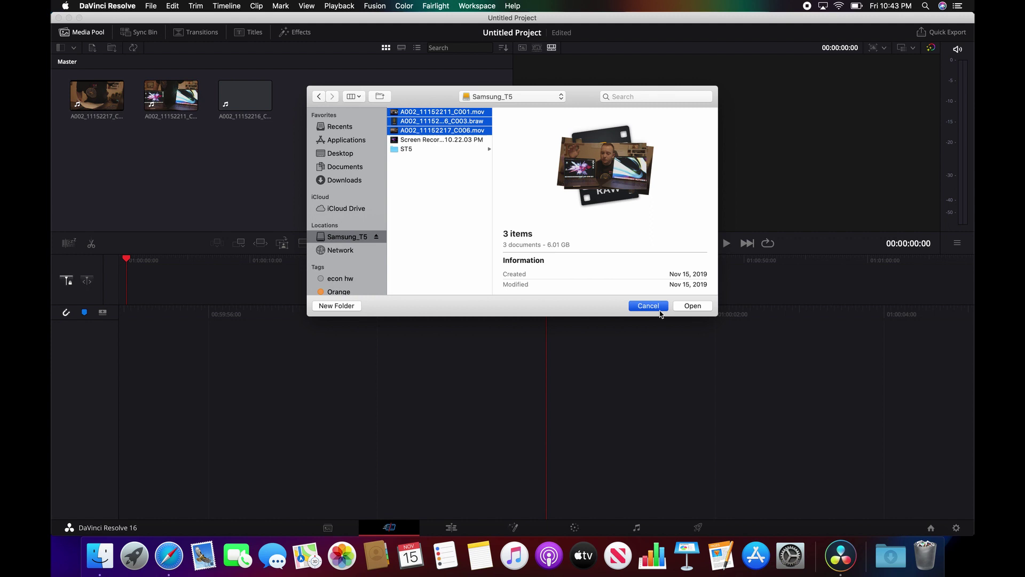
pyautogui.click(117, 111)
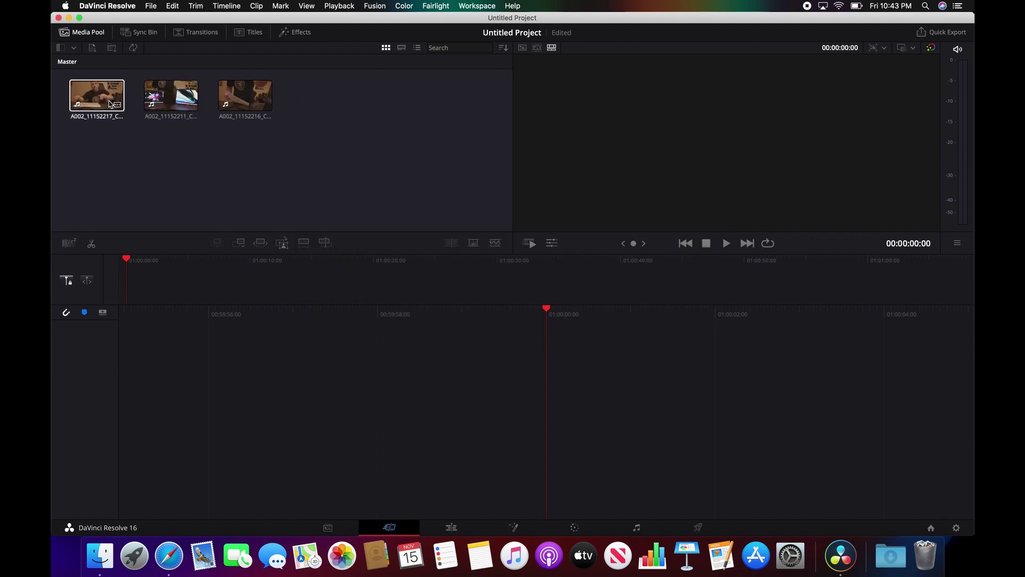
# Play C006.mov in the source viewer, then load the 6K C003.braw clip there.
pyautogui.click(231, 105)
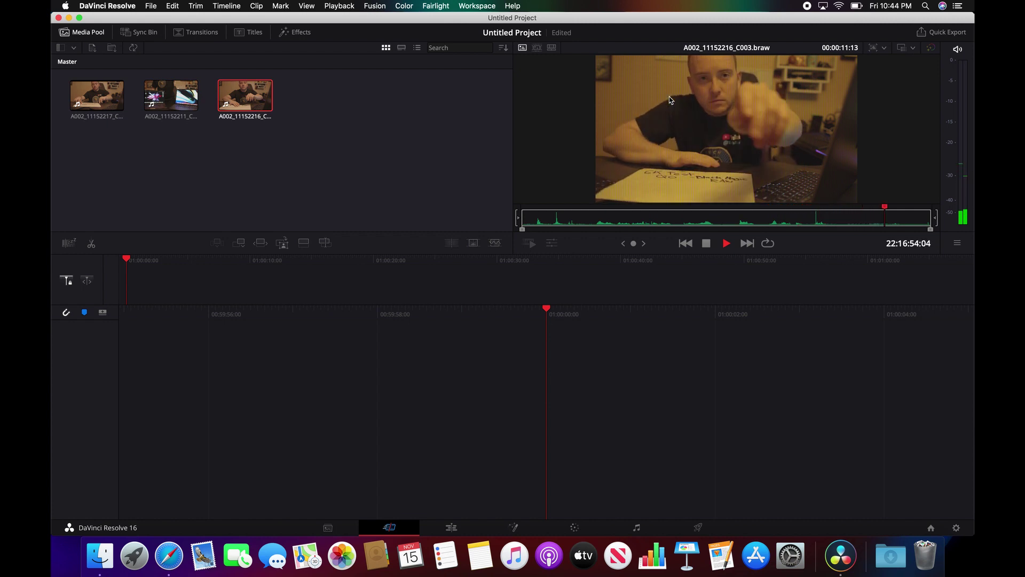
pyautogui.click(91, 96)
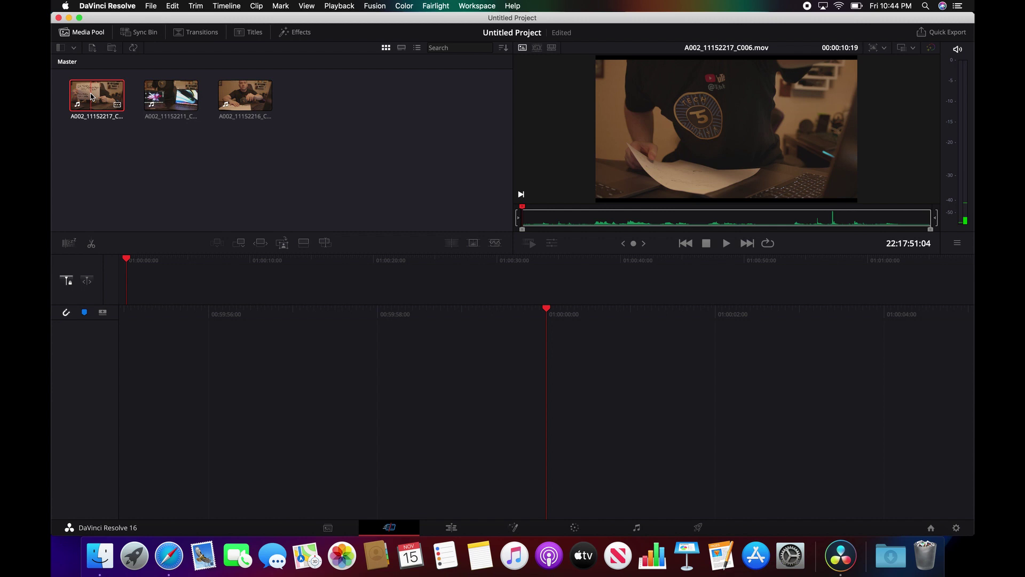
pyautogui.press('space')
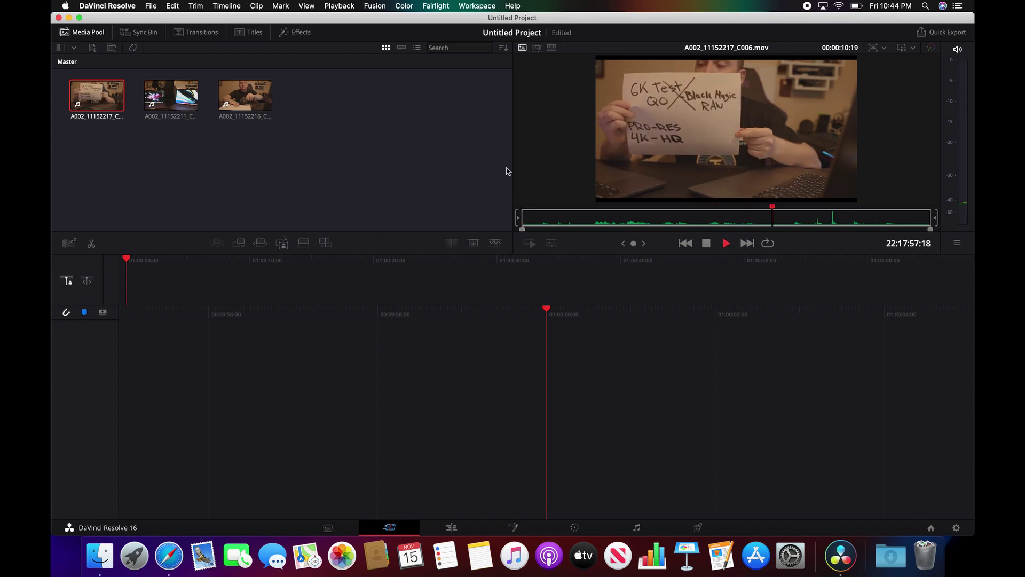
pyautogui.click(269, 98)
pyautogui.click(264, 79)
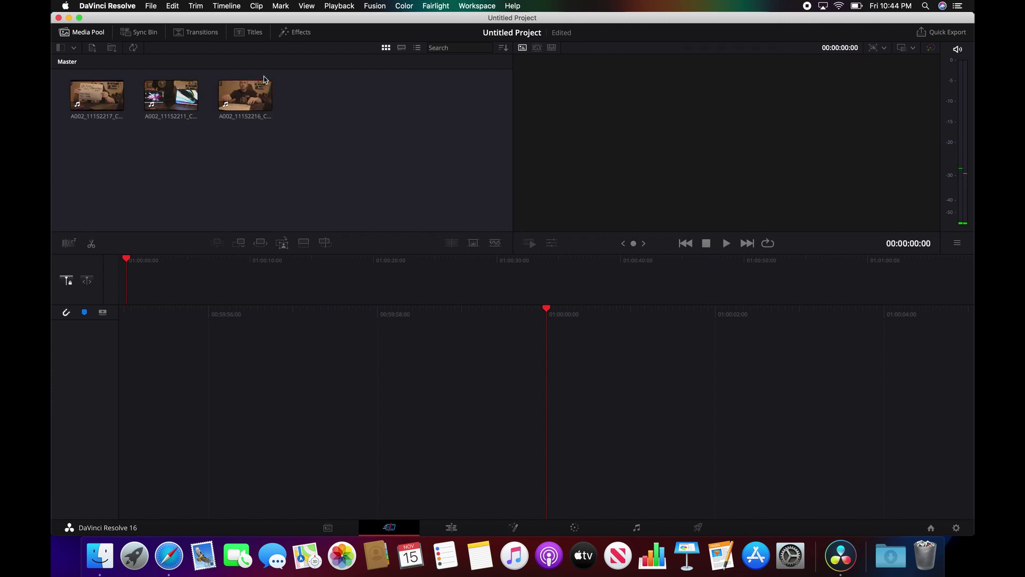
pyautogui.click(265, 85)
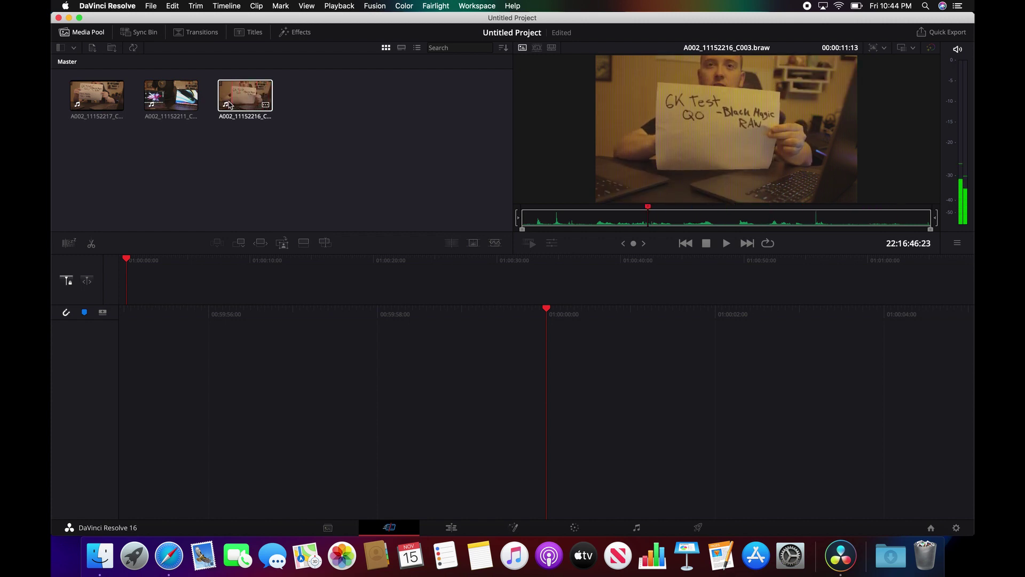
# Drag C003.braw into the empty timeline to create Timeline 1 and play it.
pyautogui.moveTo(254, 108); pyautogui.dragTo(613, 425)
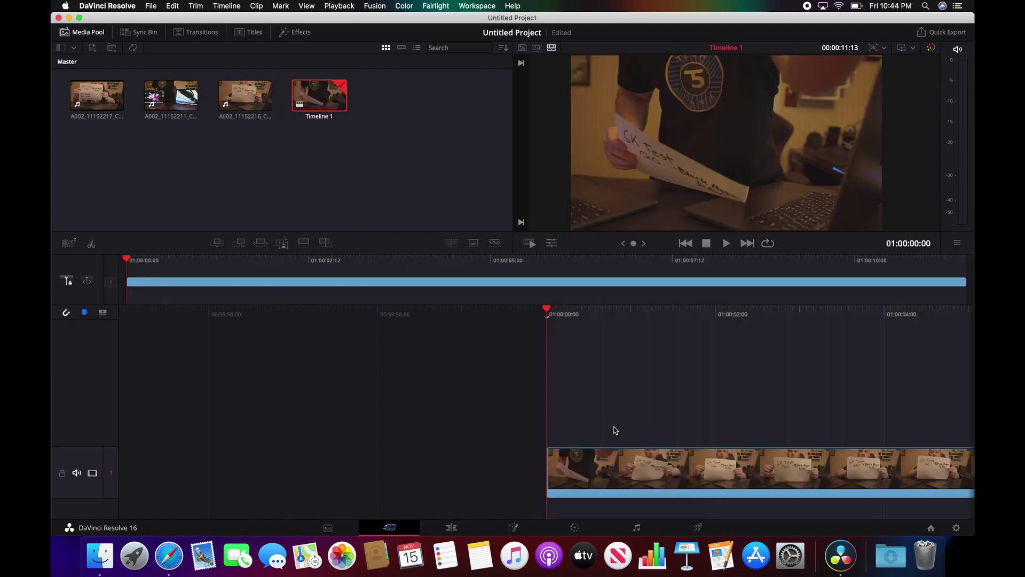
pyautogui.press('space')
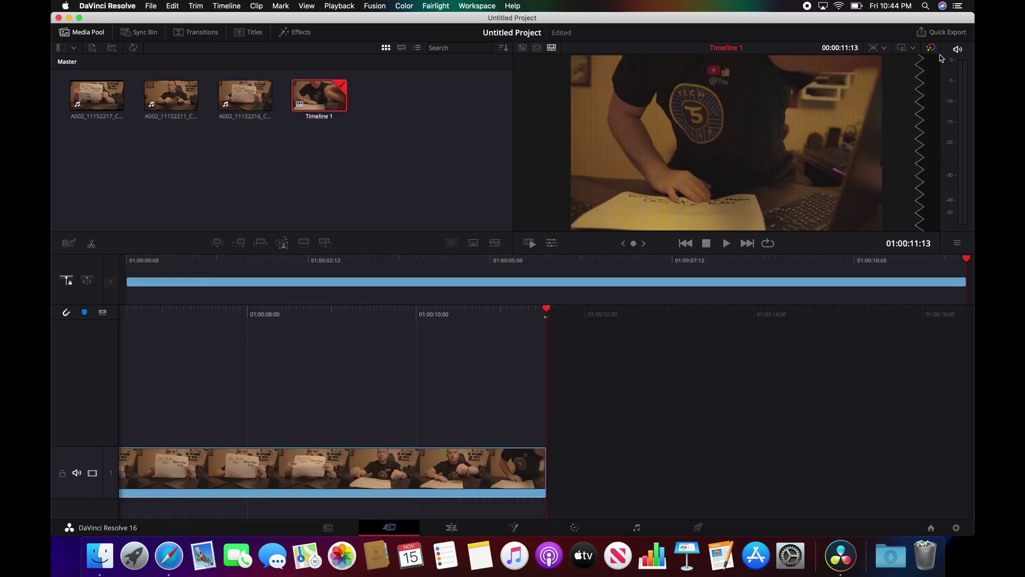
# Open About This Mac and highlight the AMD Radeon Pro 5300M and Intel UHD Graphics 630 lines.
pyautogui.click(65, 6)
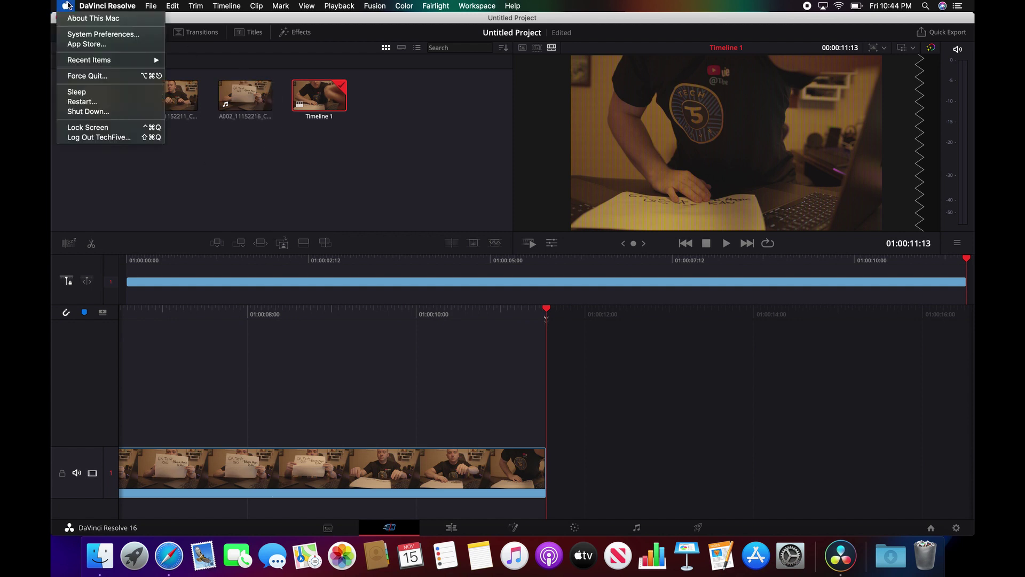
pyautogui.click(78, 22)
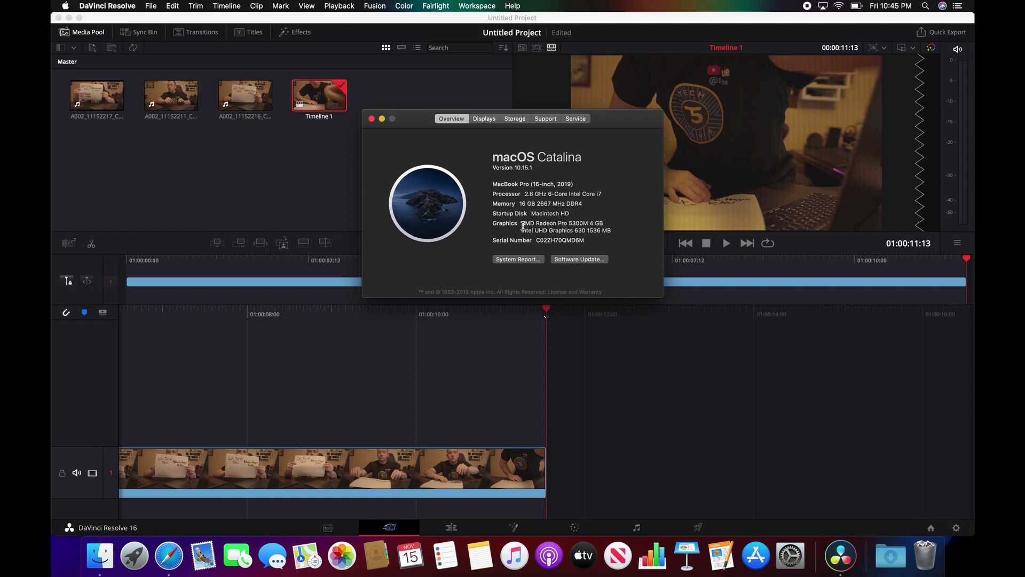
pyautogui.moveTo(522, 226); pyautogui.dragTo(606, 228)
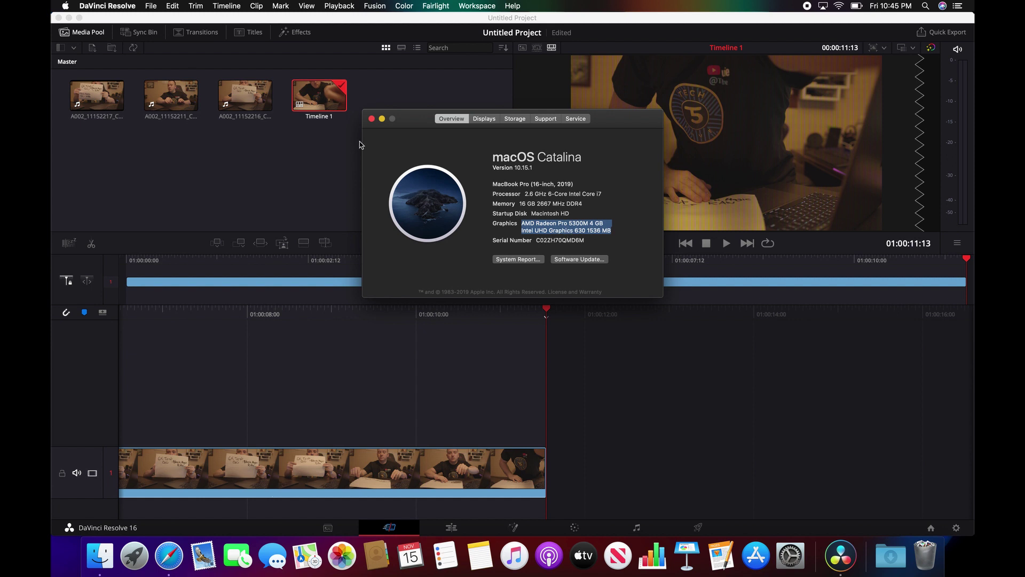
pyautogui.click(58, 17)
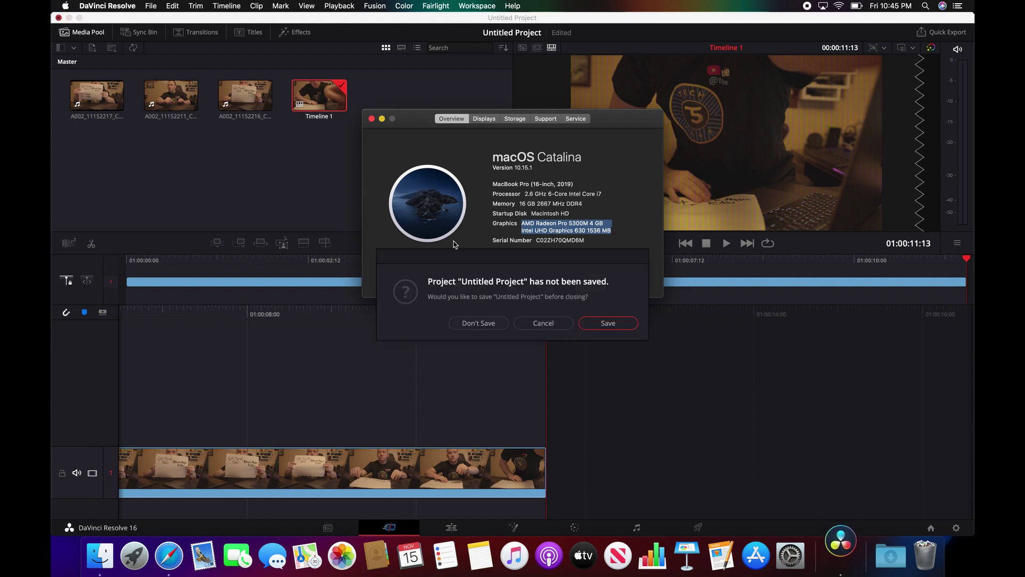